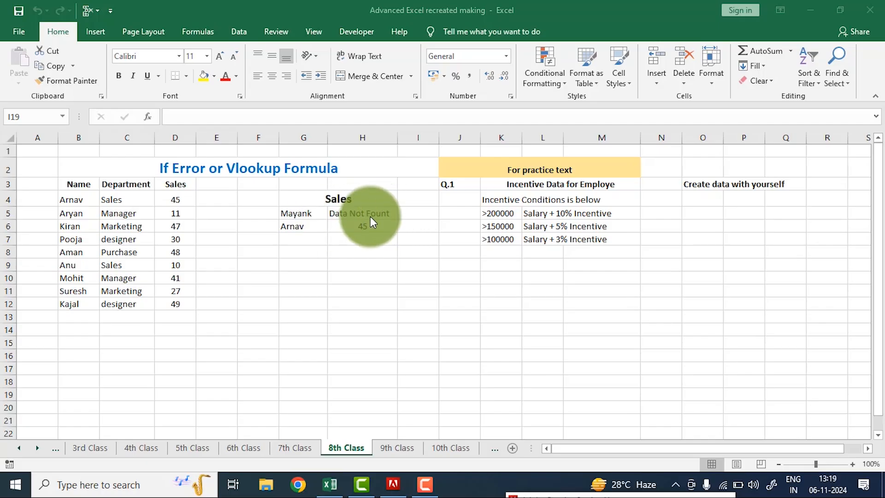
# Step: Correct the fallback text in H5's IFERROR formula to "Data Not Found"
pyautogui.doubleClick(387, 213)
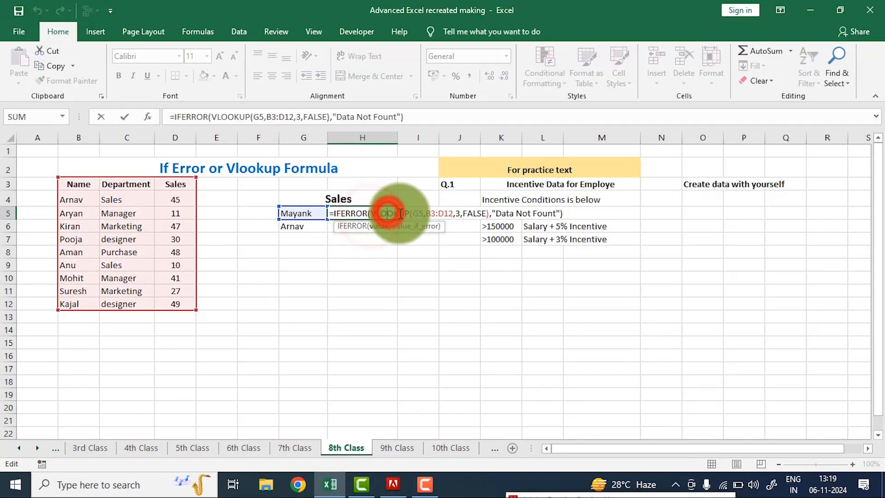
pyautogui.click(558, 213)
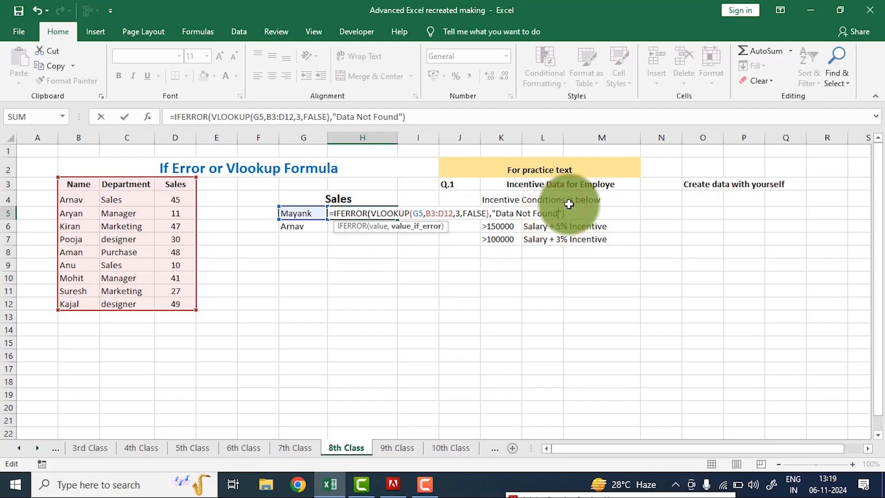
pyautogui.press('Return')
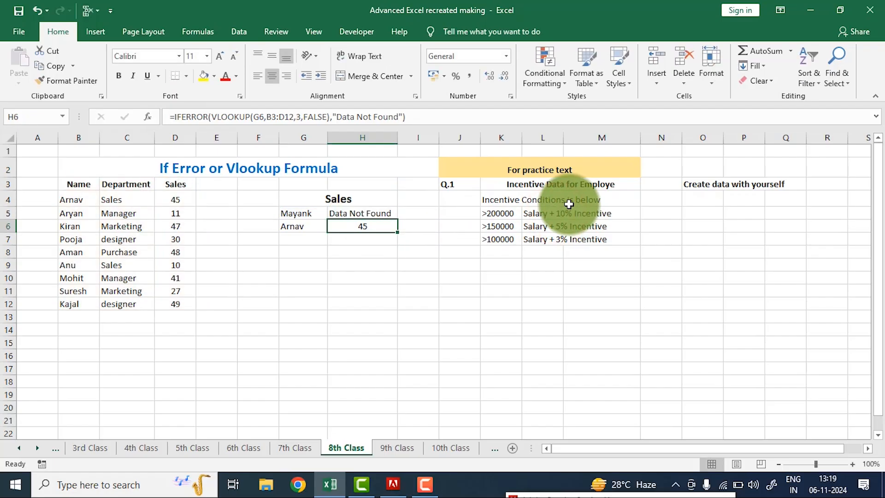
# Step: Test the H5 lookup by replacing the name in G5 with the employee name listed in B6
pyautogui.click(302, 215)
pyautogui.moveTo(72, 199); pyautogui.dragTo(73, 304)
pyautogui.click(295, 213)
pyautogui.write('ki')
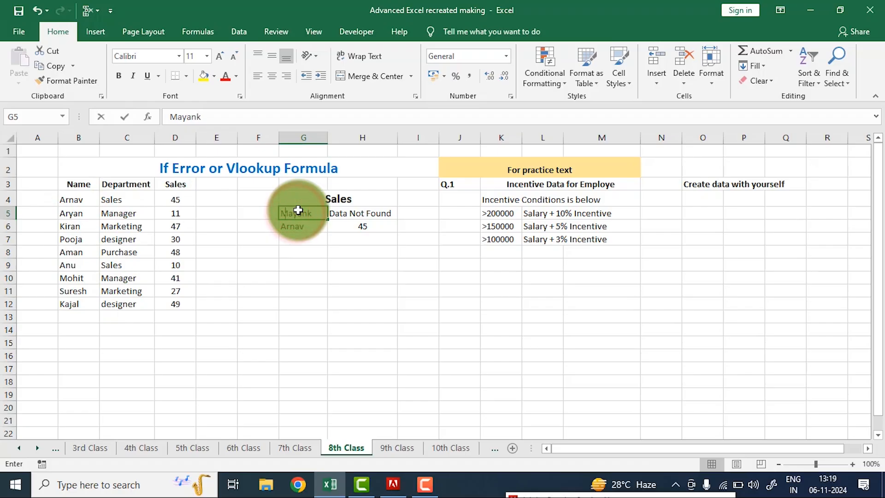
pyautogui.write('ran')
pyautogui.press('Return')
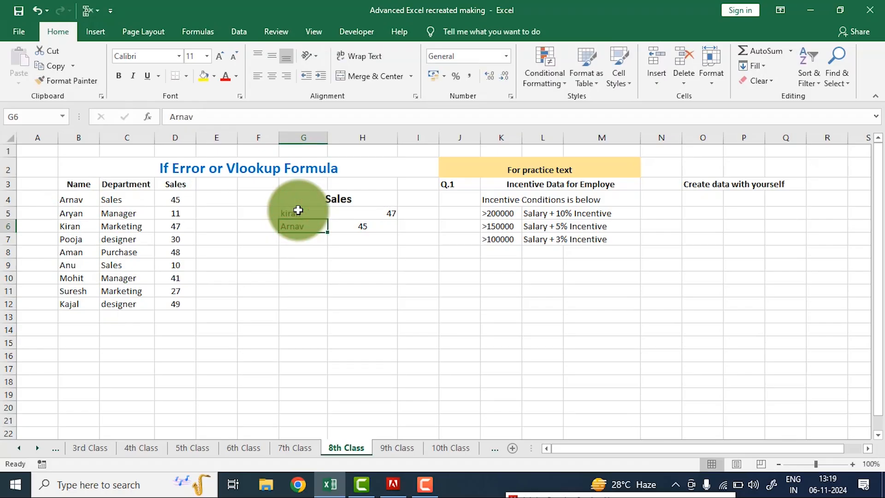
pyautogui.click(370, 213)
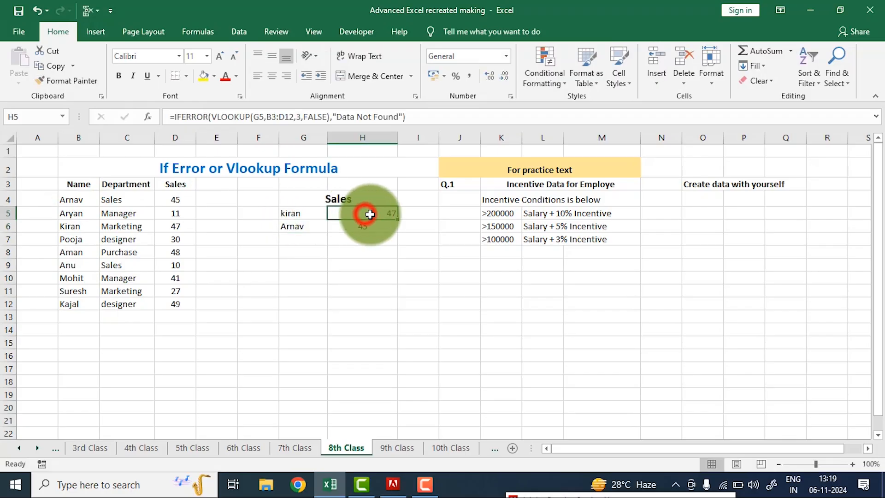
# Step: Replace the lookup name in G5 with one missing from the employee table and check the result cell H5
pyautogui.click(301, 211)
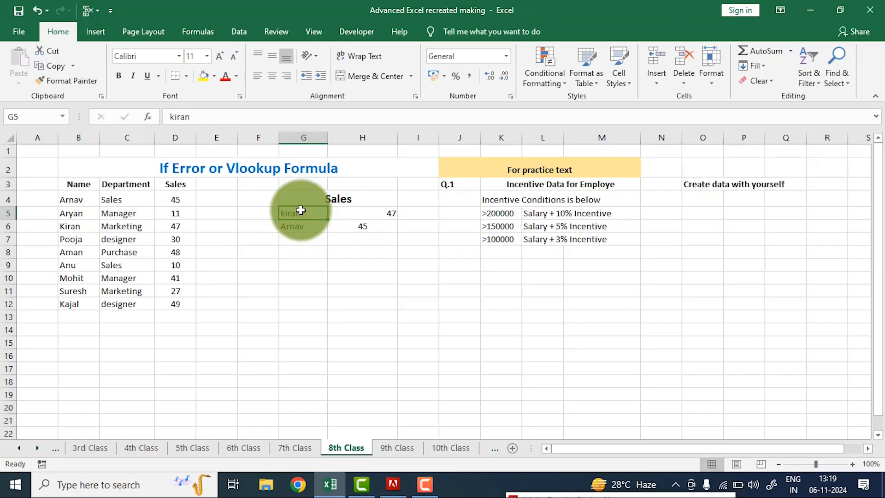
pyautogui.write('vi')
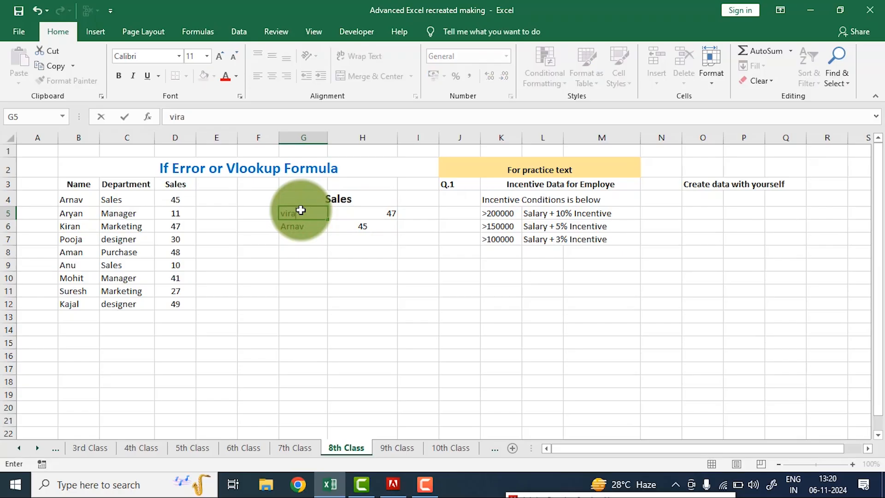
pyautogui.press('Return')
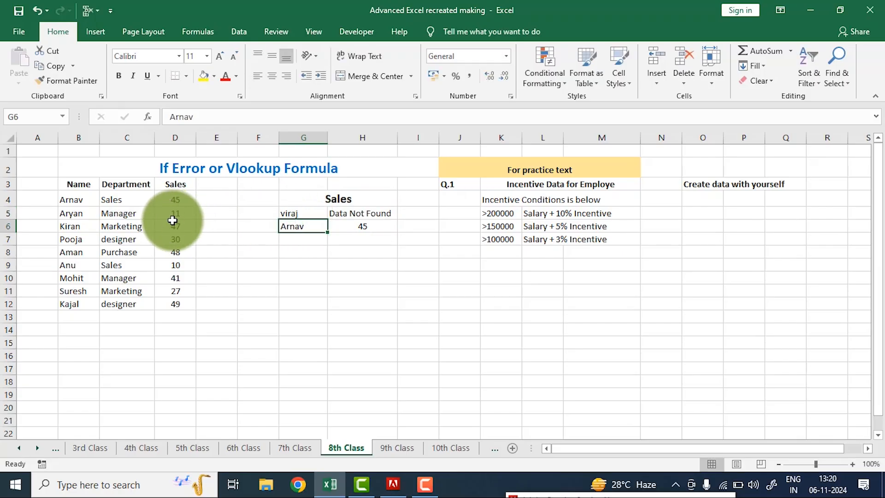
pyautogui.click(359, 214)
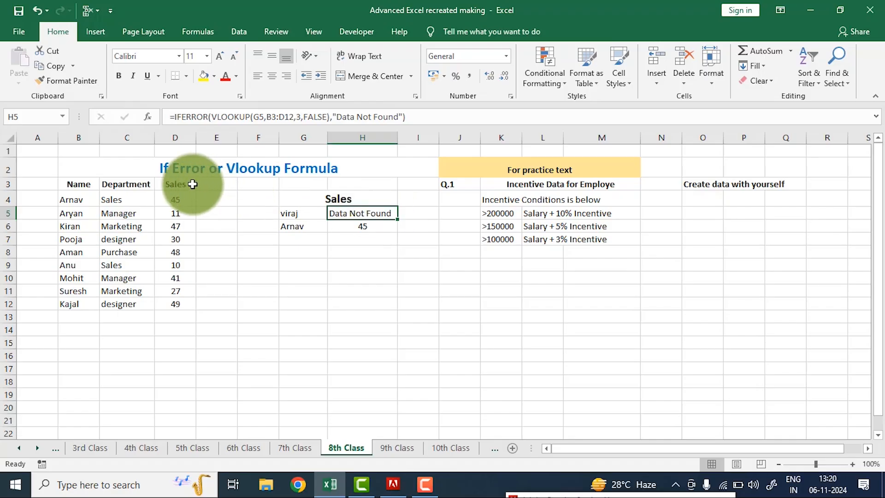
# Step: Review the Name, Department and Sales columns of the employee table by selecting each in turn
pyautogui.click(336, 268)
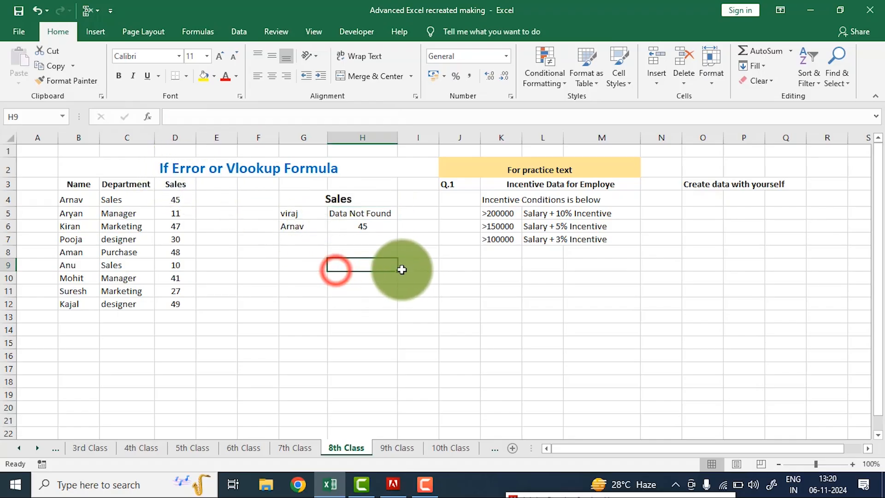
pyautogui.click(376, 290)
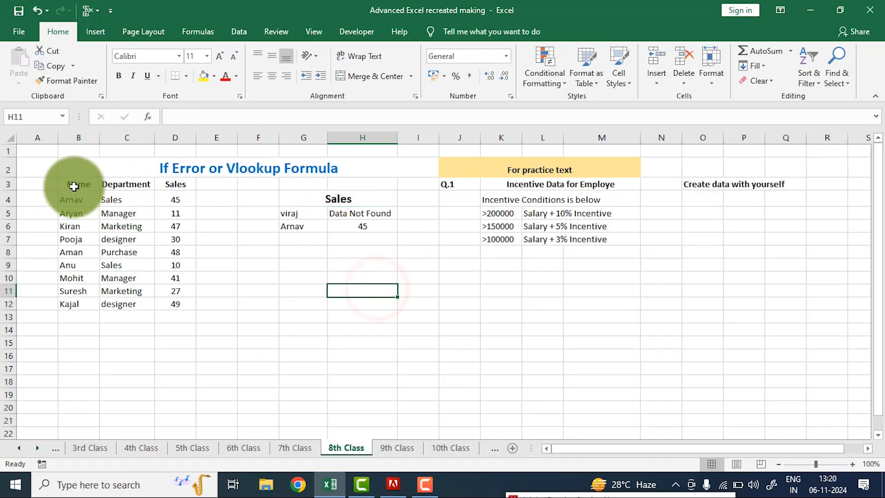
pyautogui.moveTo(72, 185); pyautogui.dragTo(69, 306)
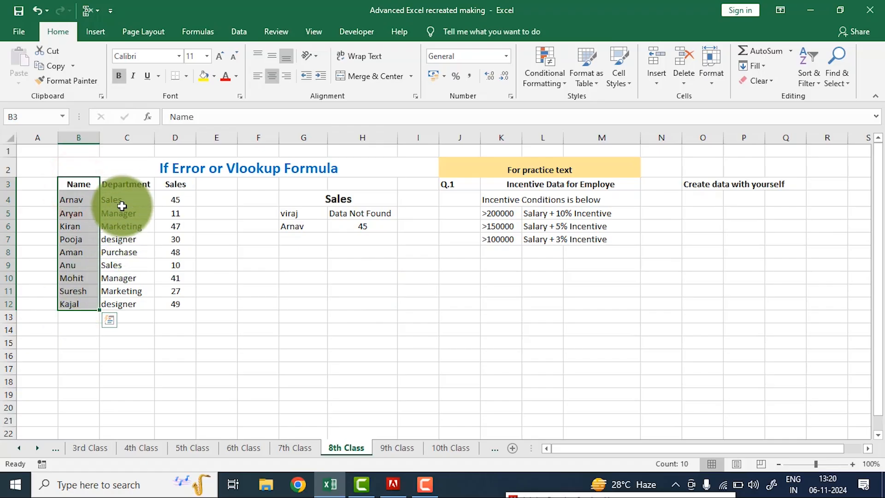
pyautogui.moveTo(123, 184); pyautogui.dragTo(125, 302)
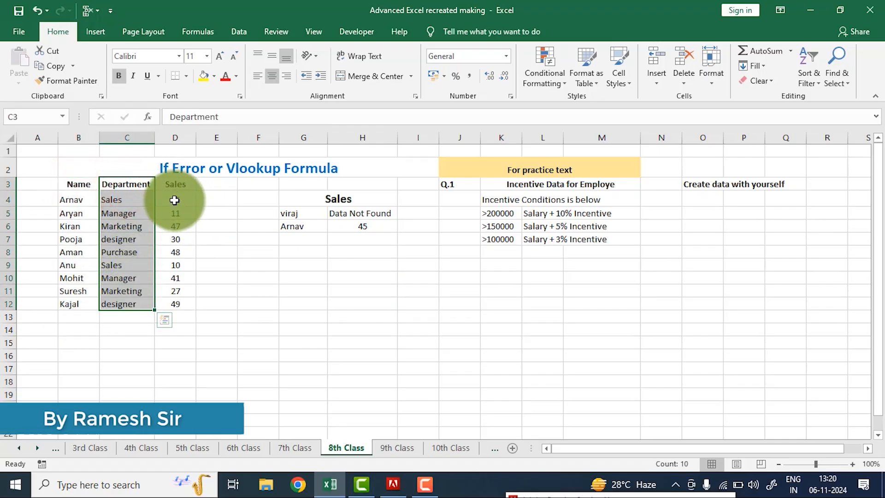
pyautogui.moveTo(173, 199); pyautogui.dragTo(173, 299)
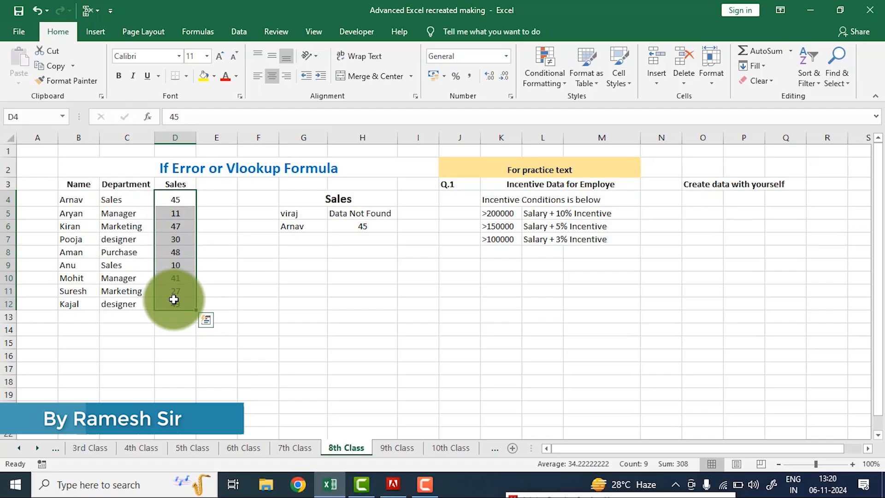
# Step: Enter the employee name listed in B9 as a new lookup name in G8
pyautogui.moveTo(296, 250); pyautogui.dragTo(344, 252)
pyautogui.click(293, 249)
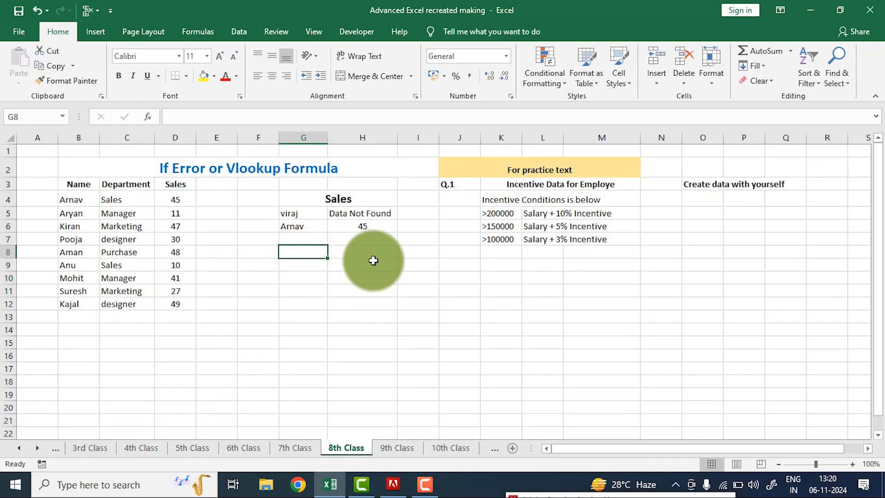
pyautogui.write('Anu')
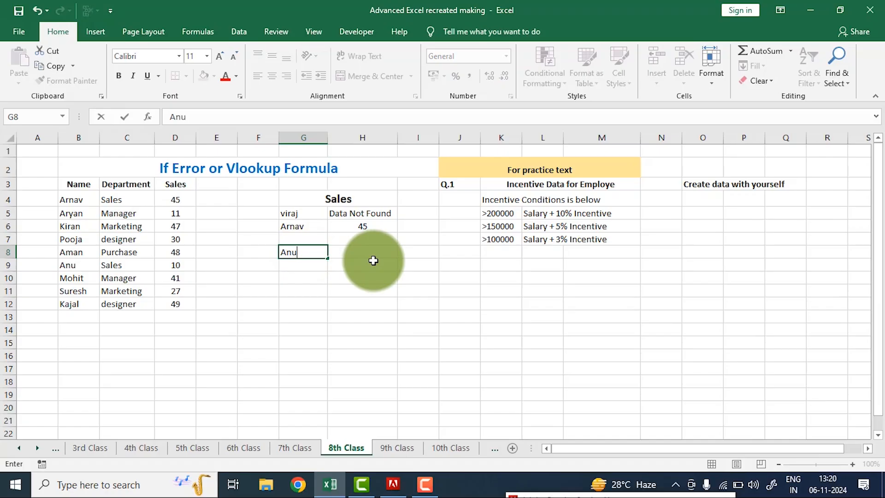
# Step: Begin an IFERROR formula in H8 with a nested VLOOKUP that uses G8 as the lookup value
pyautogui.click(374, 260)
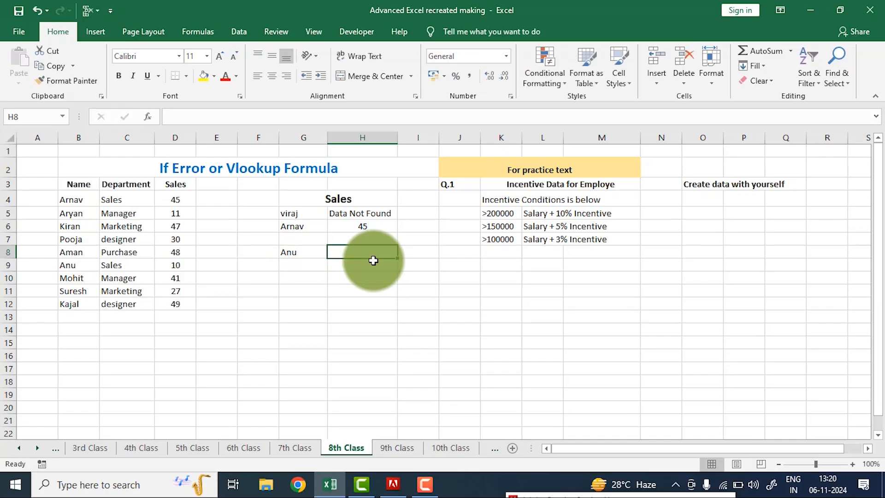
pyautogui.write('=')
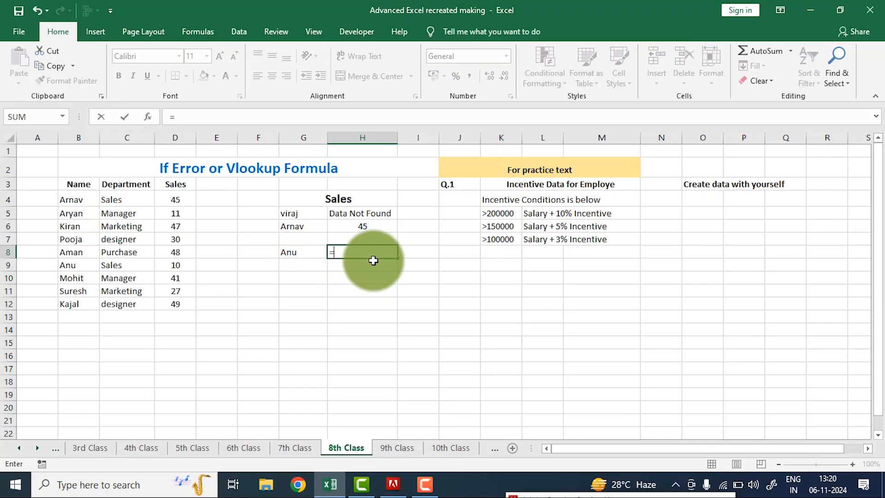
pyautogui.write('if')
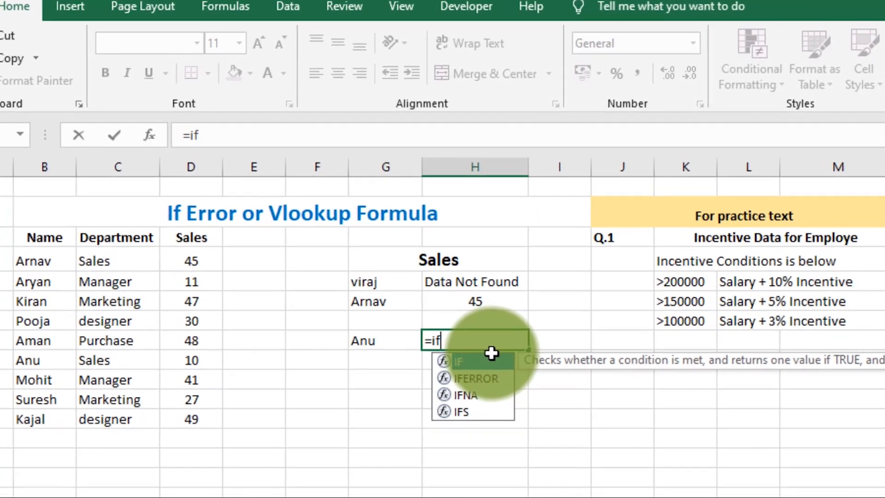
pyautogui.press('Down')
pyautogui.press('Tab')
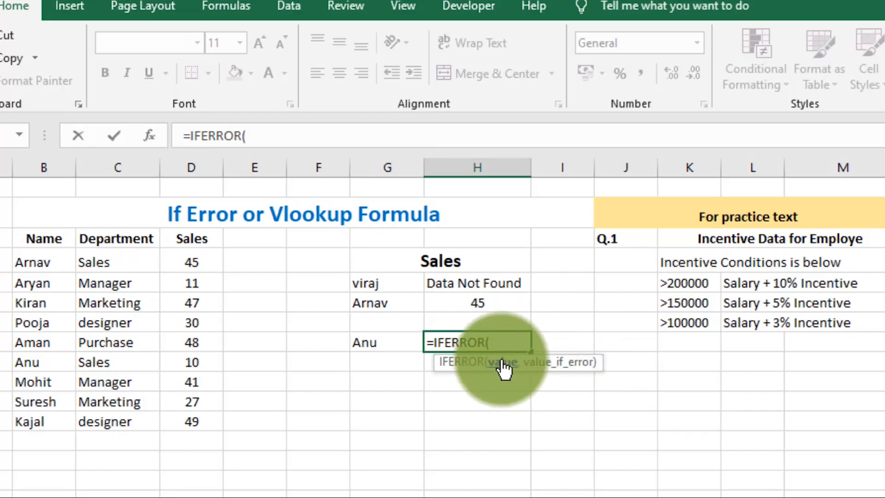
pyautogui.write('vlo')
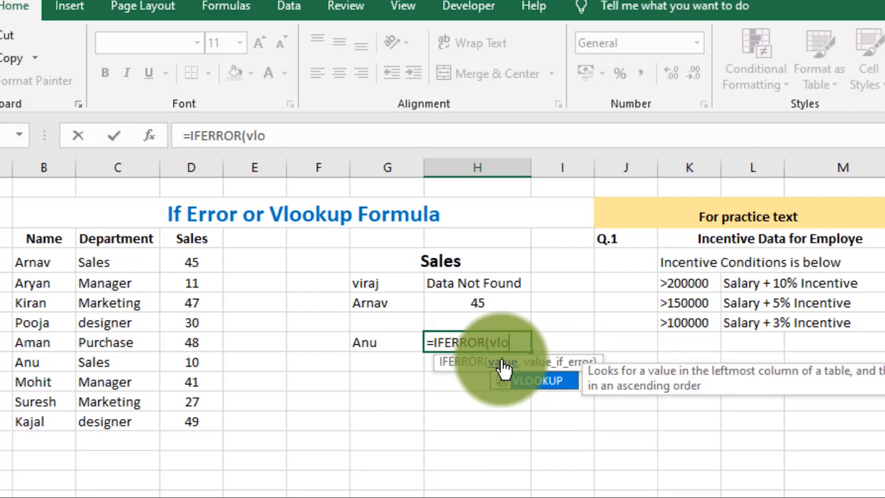
pyautogui.press('Tab')
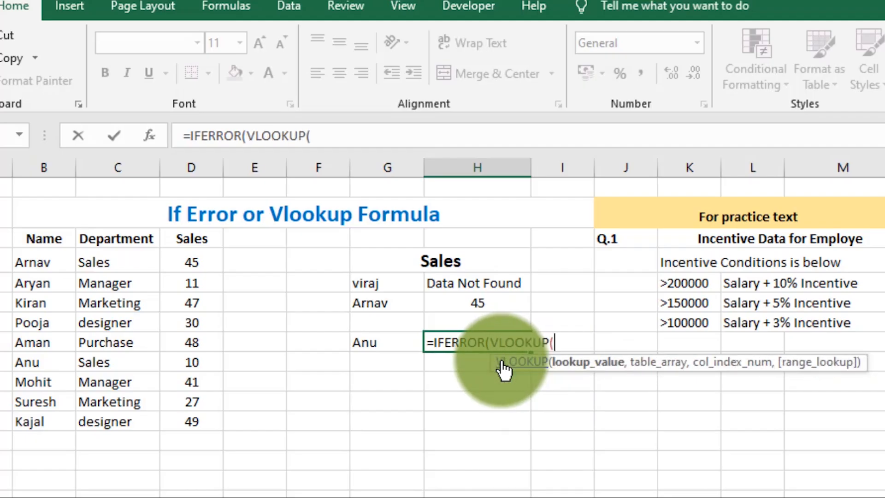
pyautogui.click(385, 343)
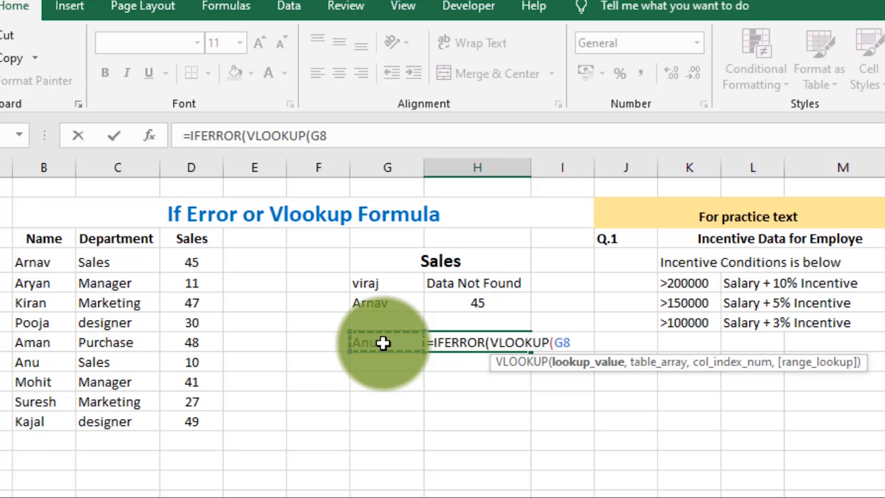
pyautogui.write(',')
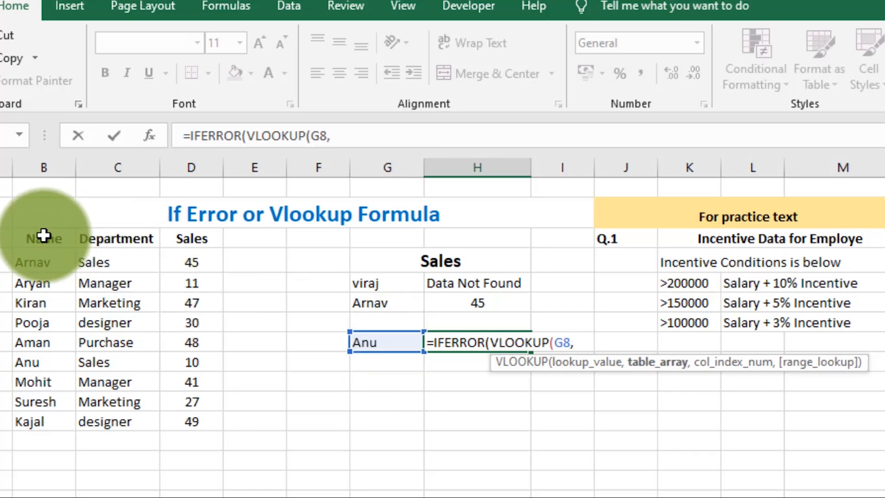
# Step: Complete H8's formula with table range B3:D12, column index 3, match type 0 and the fallback text "data not found"
pyautogui.moveTo(43, 237); pyautogui.dragTo(189, 420)
pyautogui.write(',')
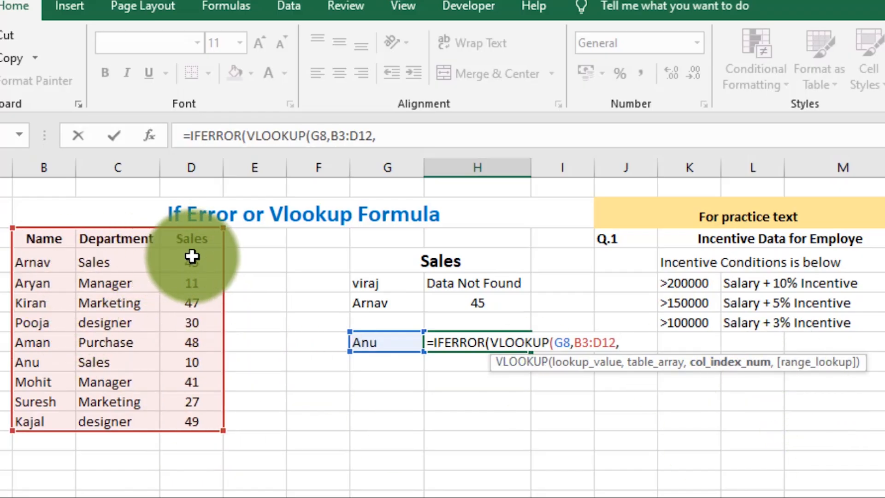
pyautogui.write('3,')
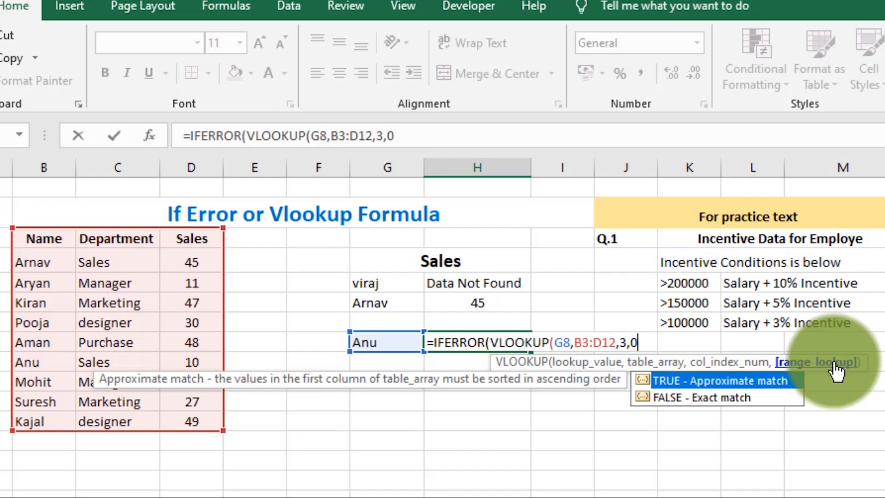
pyautogui.write('0),"data not found')
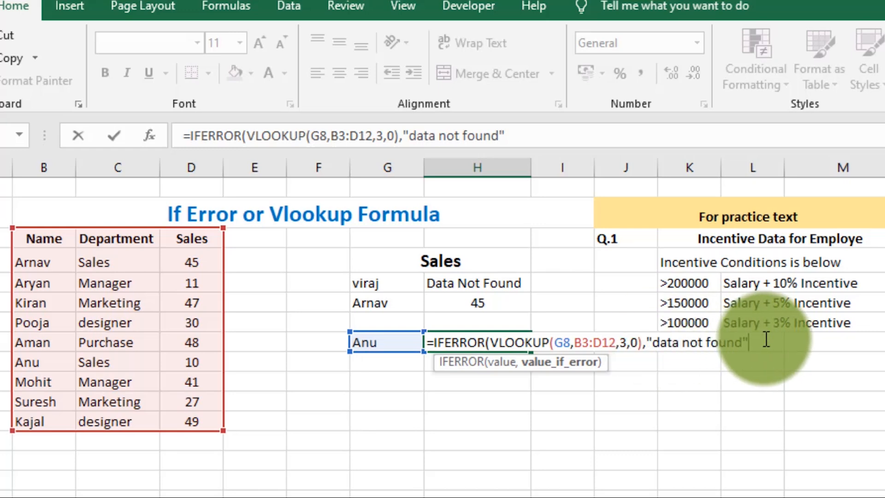
pyautogui.write(')')
pyautogui.press('Return')
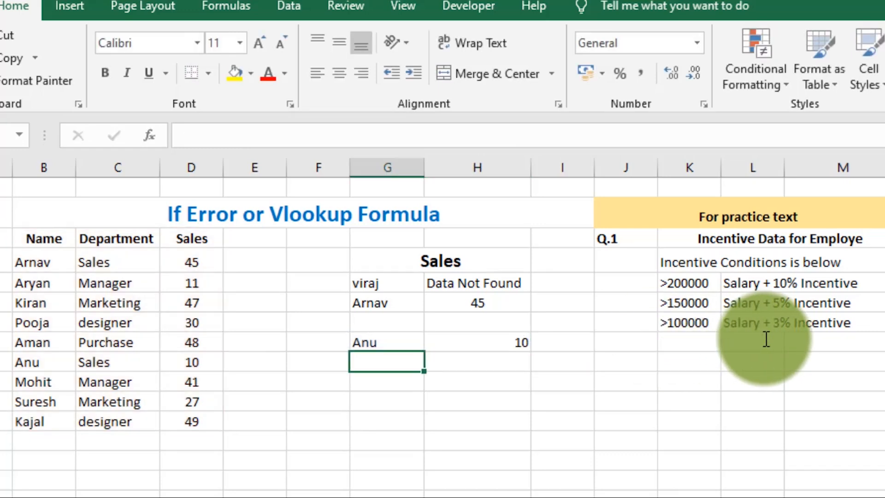
# Step: Check the H8 formula, and replace the lookup name in G8 with one missing from the employee table
pyautogui.click(381, 343)
pyautogui.click(496, 341)
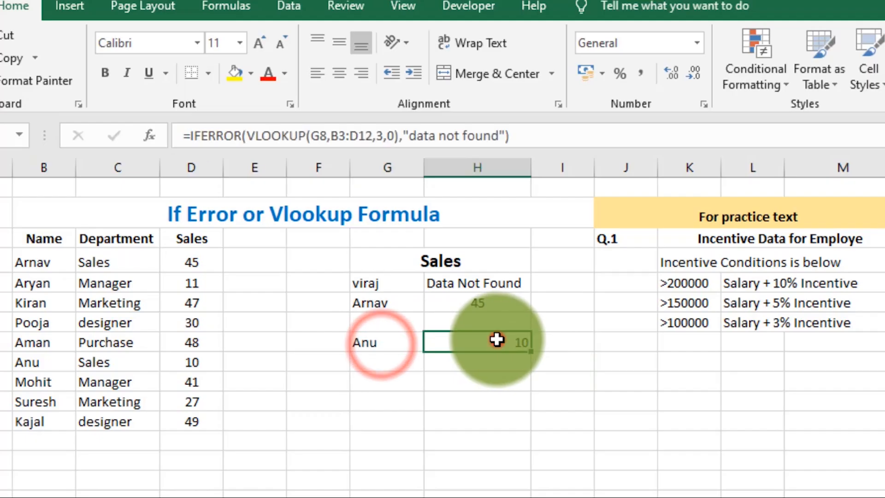
pyautogui.click(393, 343)
pyautogui.write('vir')
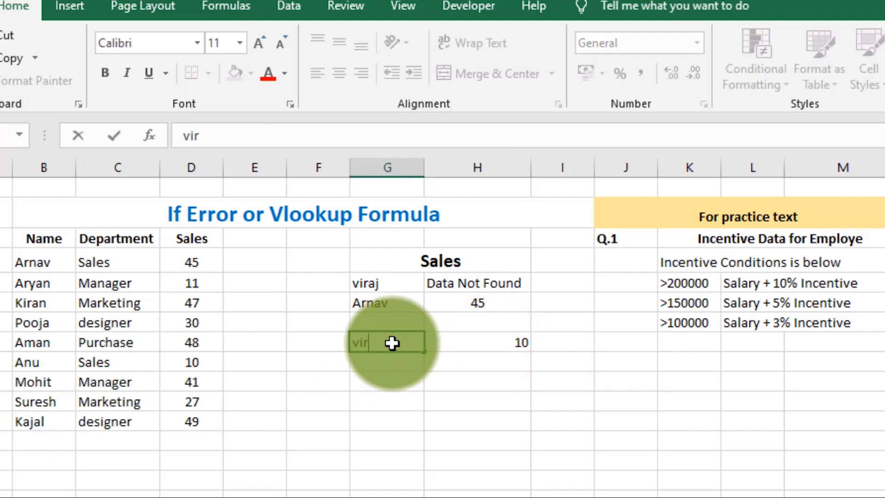
pyautogui.write('aj')
pyautogui.press('Return')
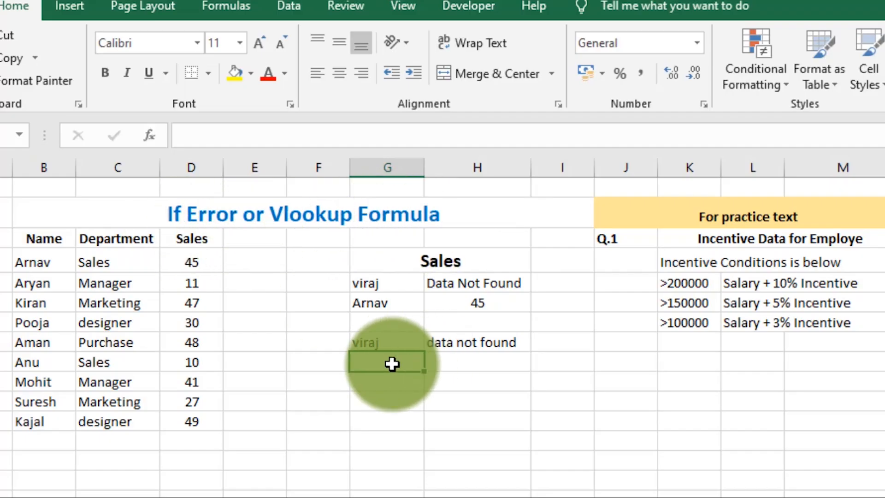
pyautogui.doubleClick(470, 354)
pyautogui.write('=v')
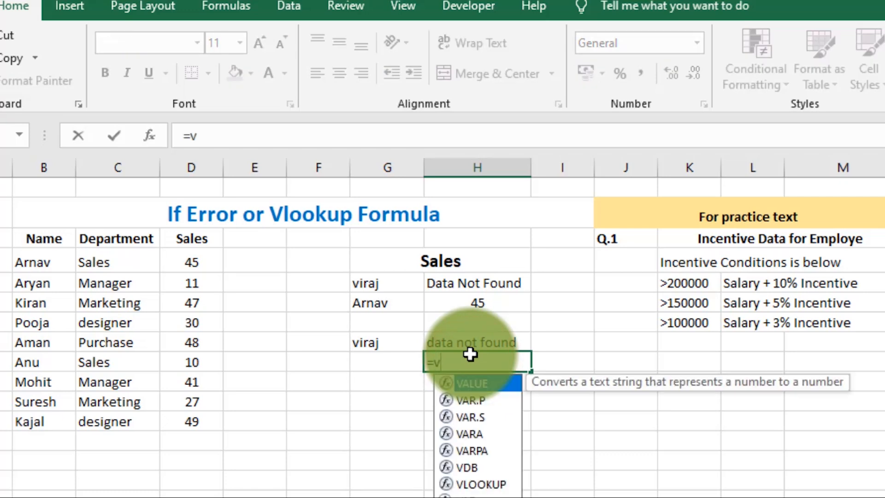
pyautogui.press('BackSpace')
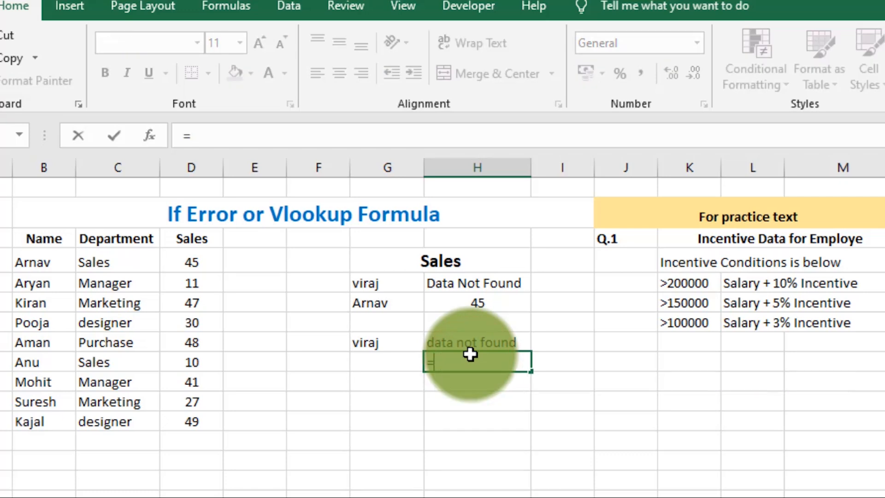
pyautogui.write('if')
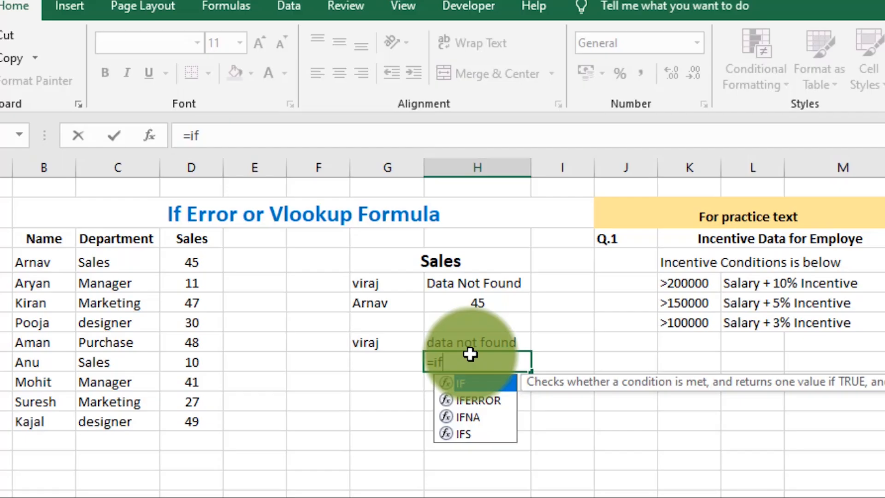
pyautogui.press('Down')
pyautogui.press('Tab')
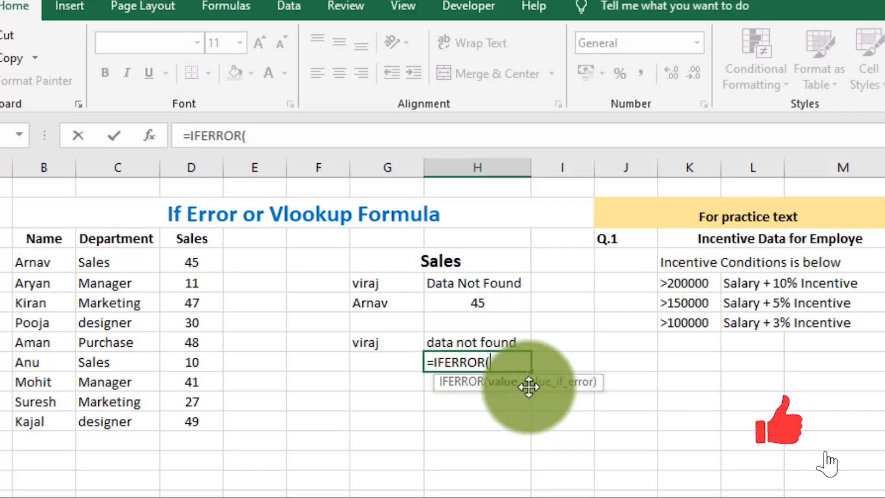
pyautogui.click(504, 395)
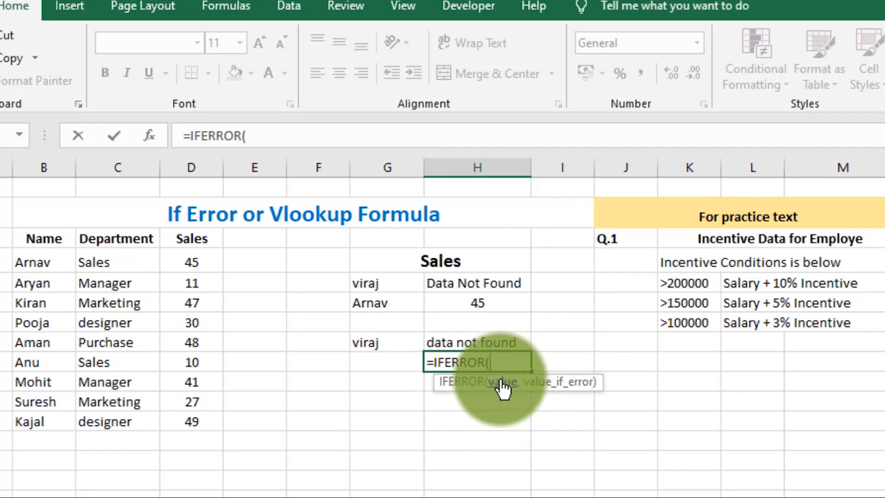
pyautogui.write(',')
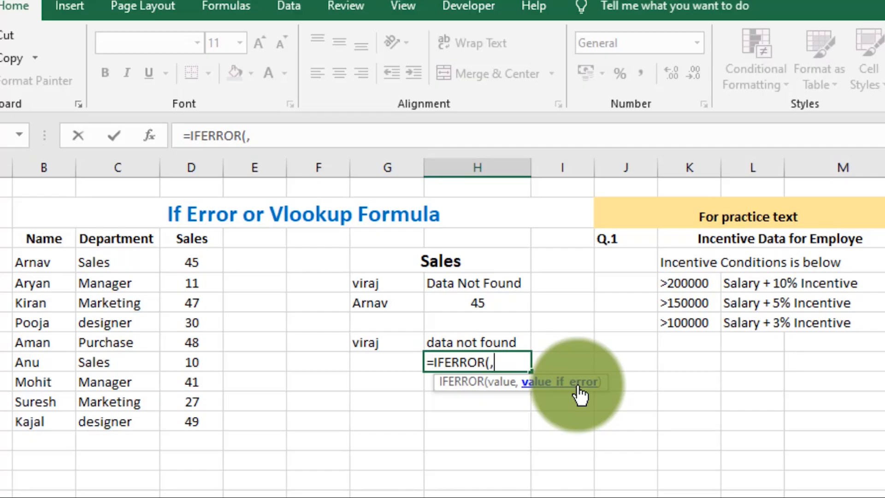
pyautogui.press('BackSpace')
pyautogui.press('BackSpace')
pyautogui.press('BackSpace')
pyautogui.press('BackSpace')
pyautogui.press('BackSpace')
pyautogui.press('BackSpace')
pyautogui.press('BackSpace')
pyautogui.press('BackSpace')
pyautogui.press('BackSpace')
pyautogui.press('BackSpace')
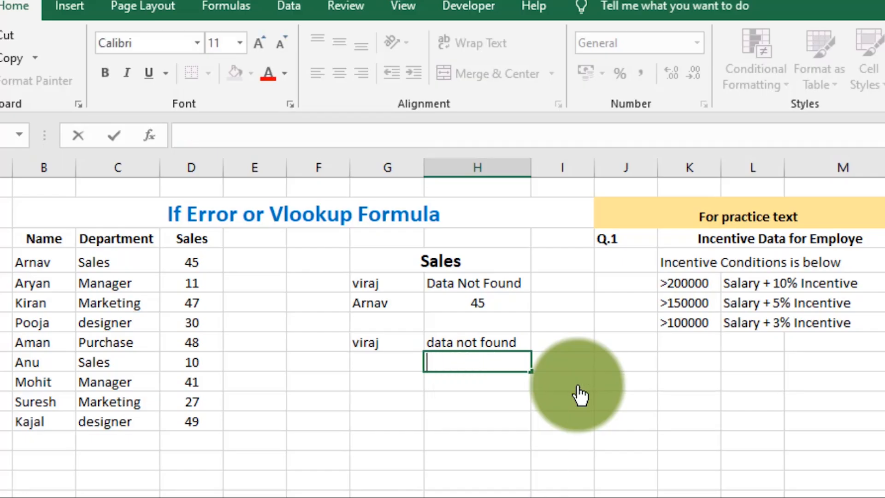